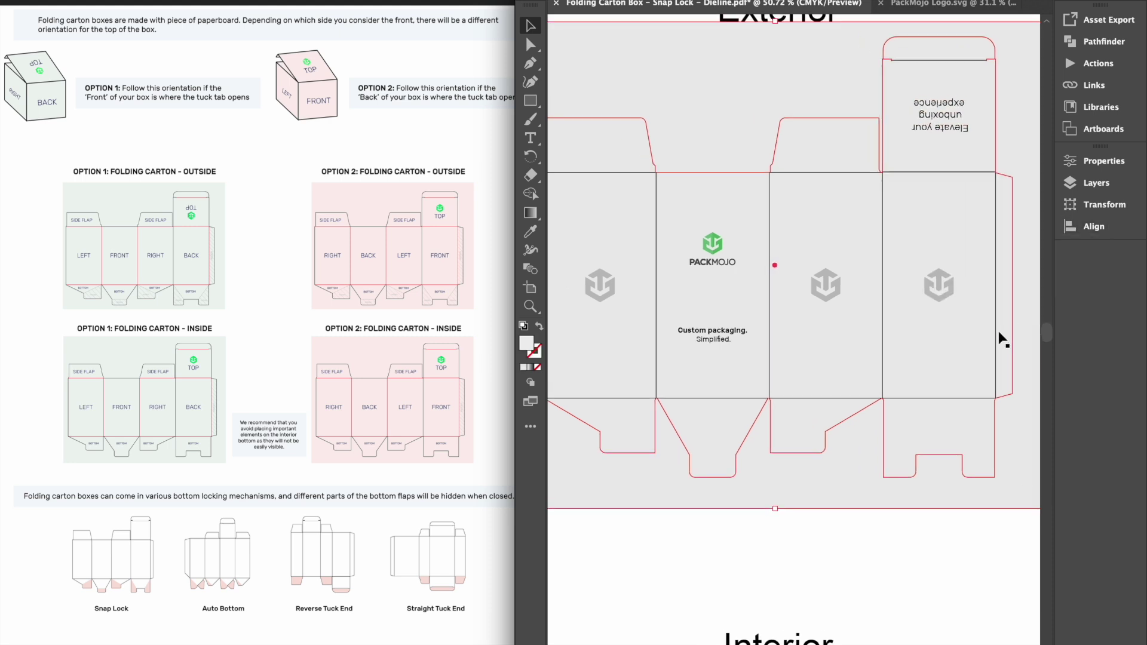
Step: Deselect the finished exterior artwork with its logo, tagline and panel icons
left_click(909, 525)
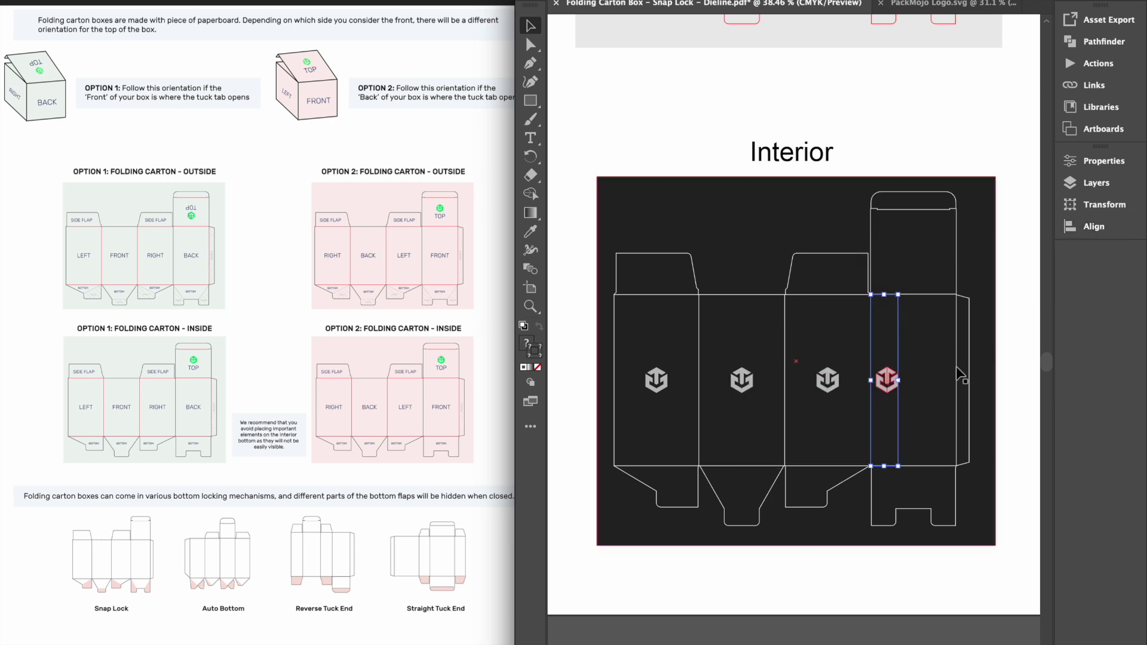
left_click(1093, 226)
left_click(901, 195)
Step: Centre the fourth icon in its panel, then move the slogan onto the top flap and enlarge it
left_click(779, 343)
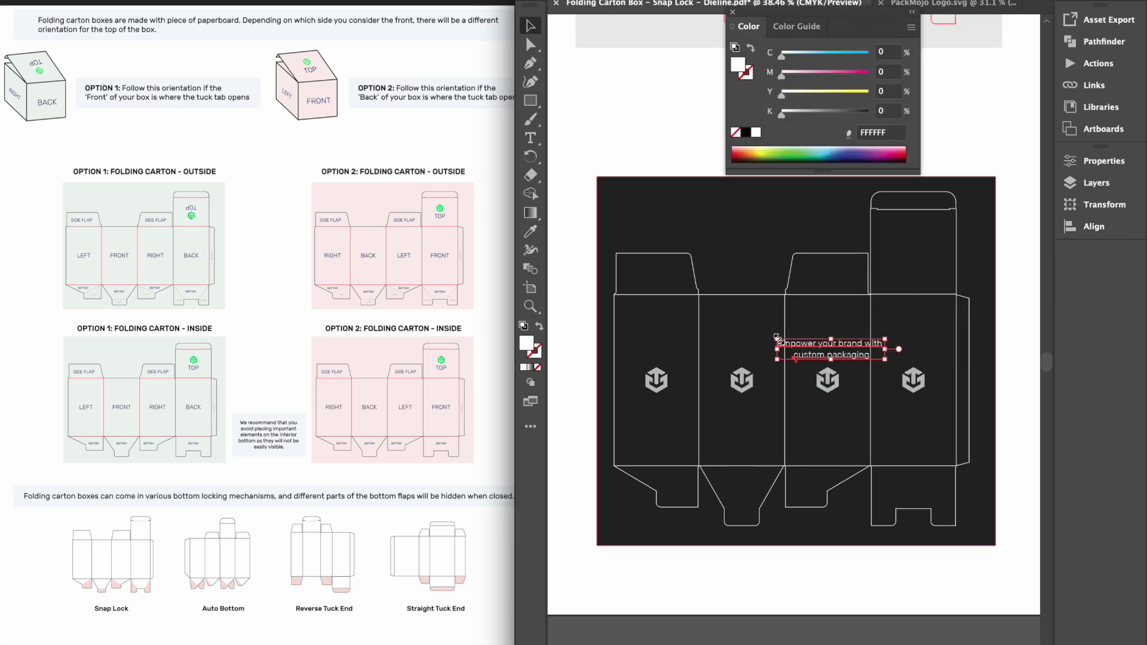
left_click_drag(777, 340, 919, 258)
scroll(917, 257, "up", 1)
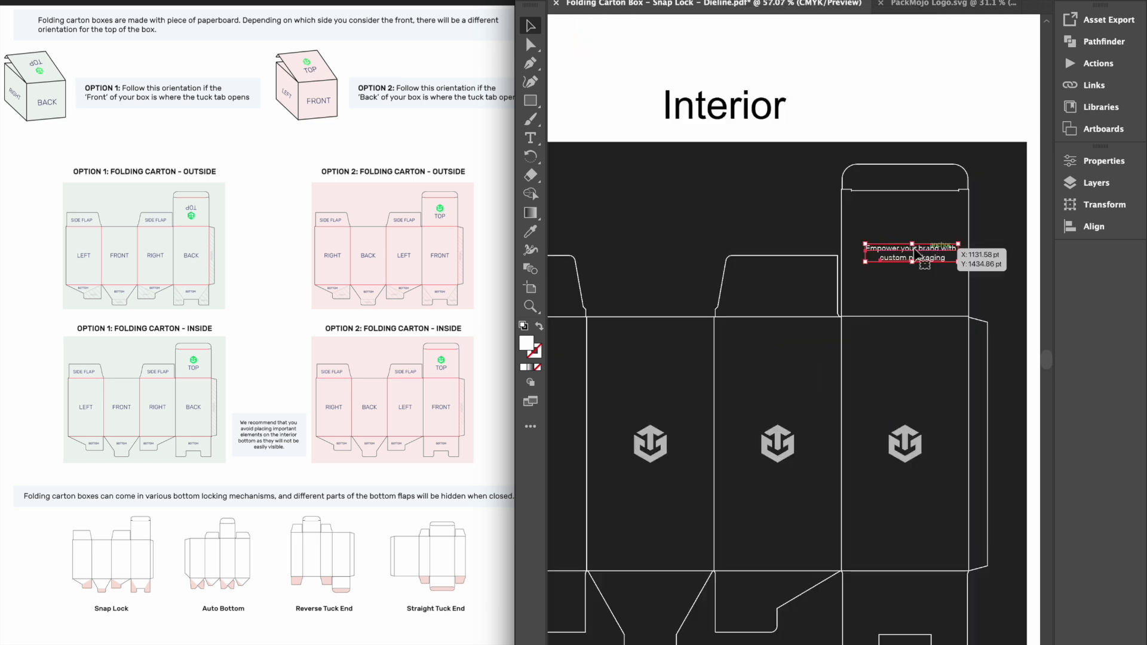
scroll(923, 261, "up", 2)
mouse_move(845, 247)
left_mouse_down()
mouse_move(889, 245)
mouse_move(845, 244)
left_mouse_up()
Step: Centre the slogan horizontally on the top flap and fit both dielines in view
left_click(927, 288, "shift")
left_click(1092, 226)
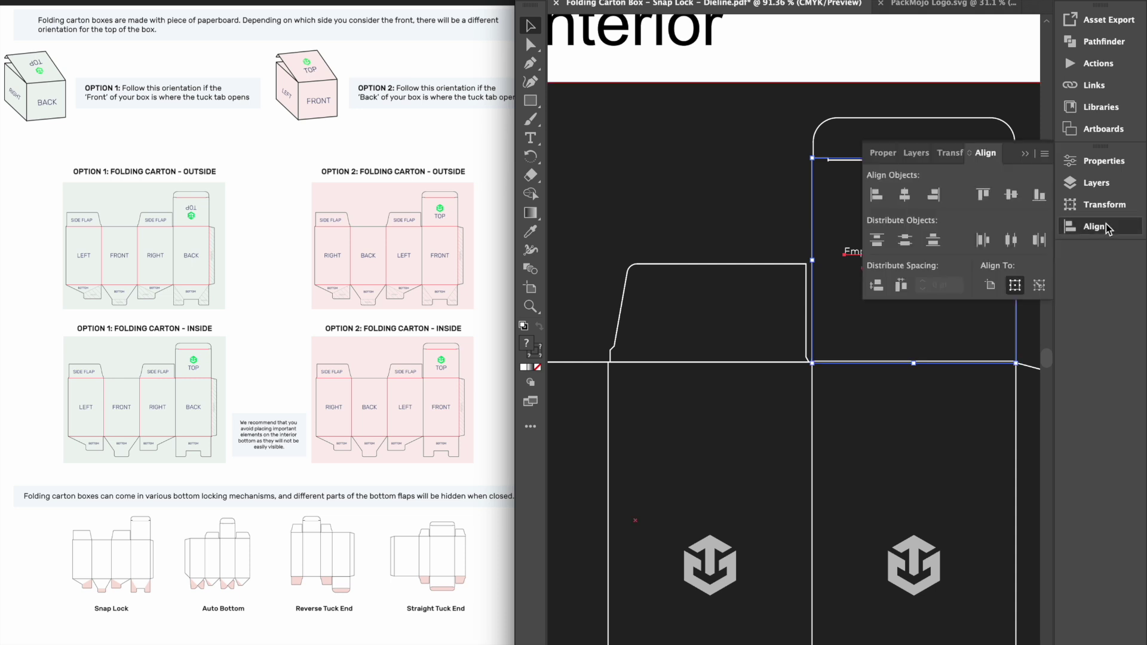
left_click(1009, 241)
key("ctrl+0")
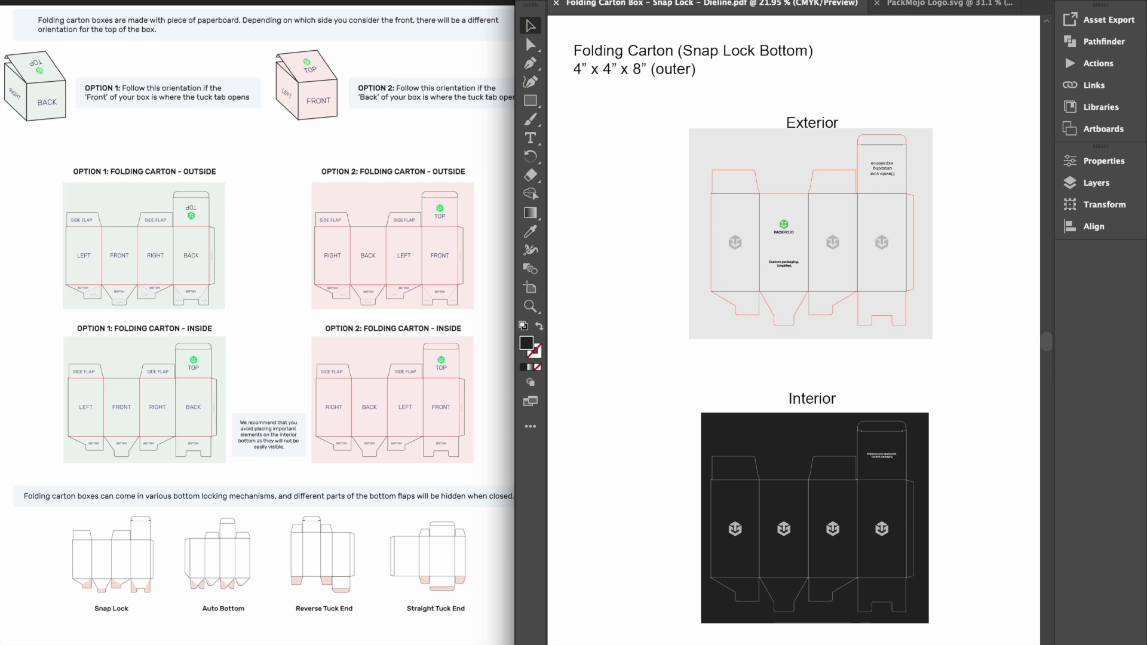
scroll(1100, 390, "down", 2)
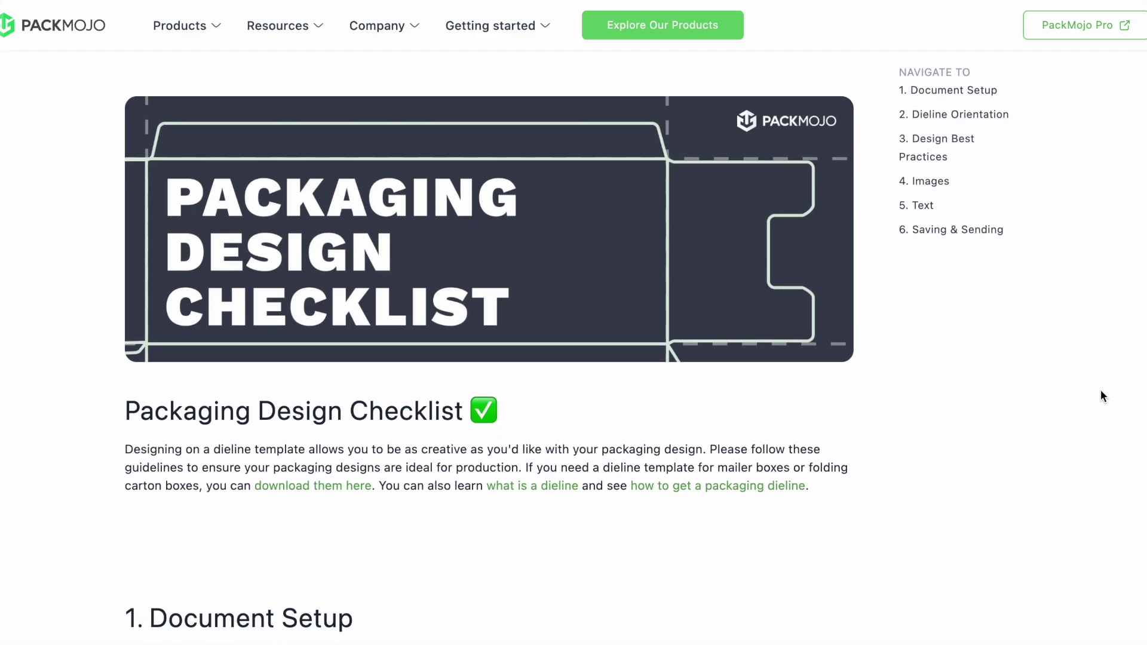
scroll(1100, 389, "down", 1)
scroll(1100, 390, "down", 3)
scroll(1102, 390, "down", 2)
scroll(1101, 391, "down", 2)
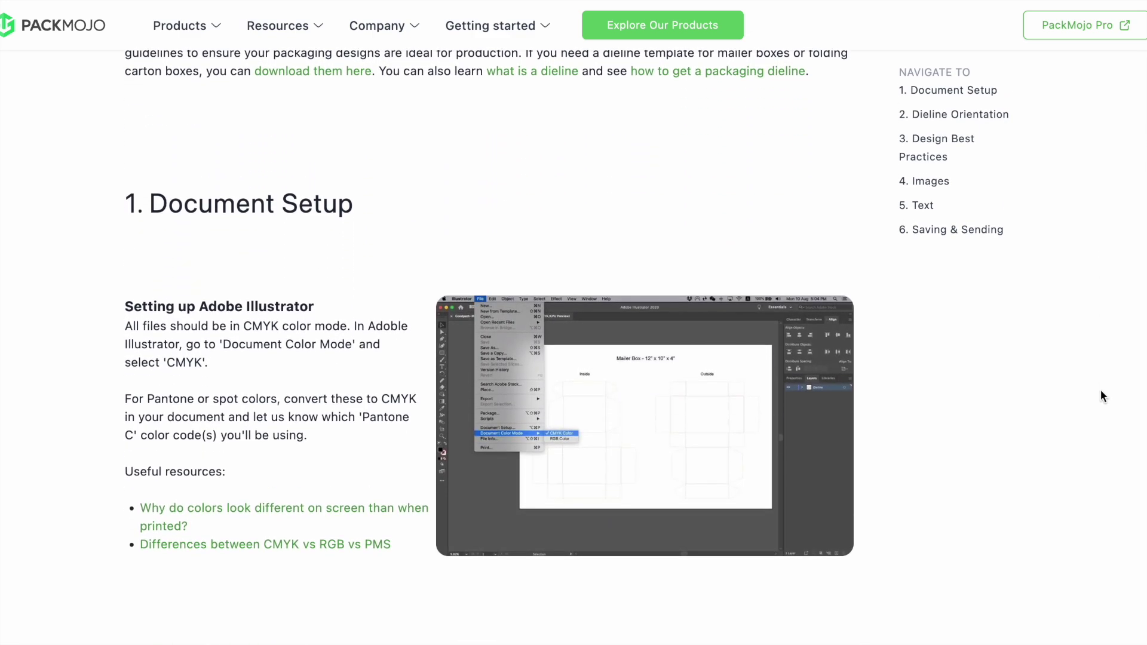
scroll(1101, 391, "down", 2)
scroll(1101, 390, "down", 2)
scroll(1102, 391, "down", 3)
scroll(1101, 391, "down", 3)
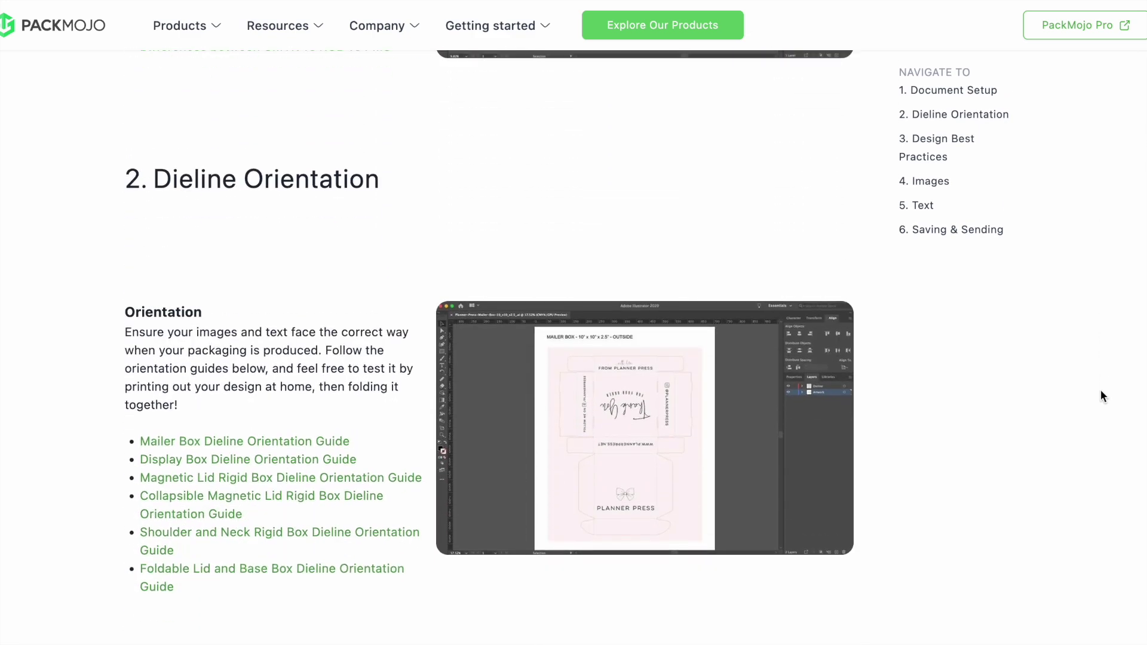
scroll(1101, 391, "down", 2)
scroll(1101, 392, "down", 1)
scroll(1100, 390, "down", 3)
scroll(1100, 389, "down", 3)
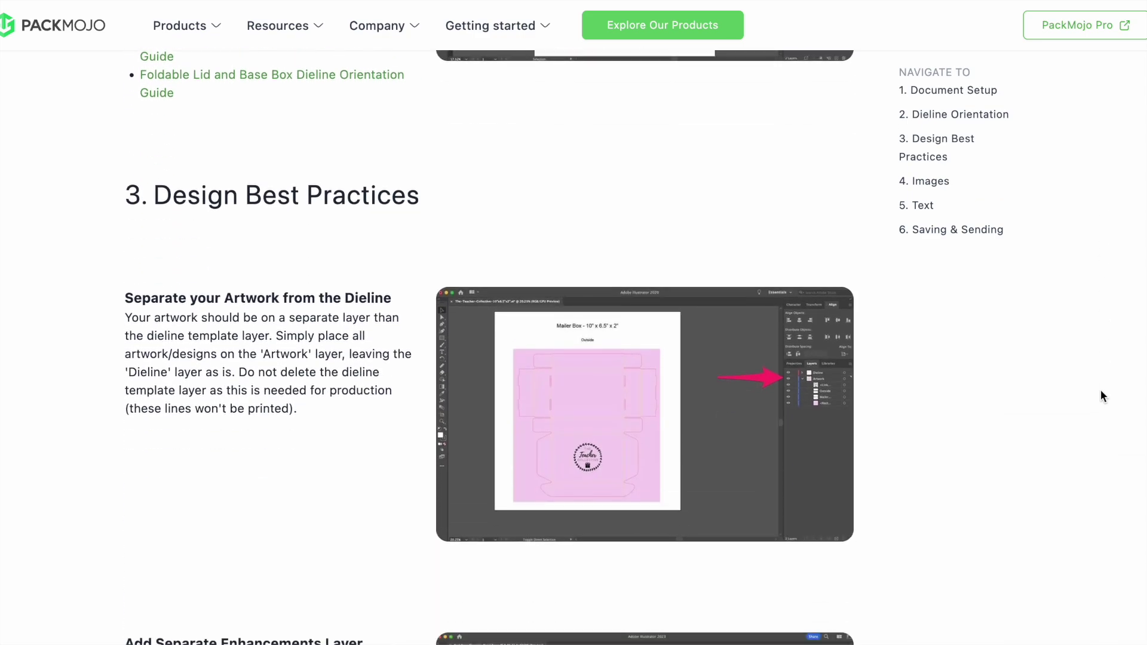
scroll(1100, 390, "down", 1)
scroll(1100, 389, "down", 2)
scroll(1100, 390, "down", 3)
scroll(1100, 389, "down", 2)
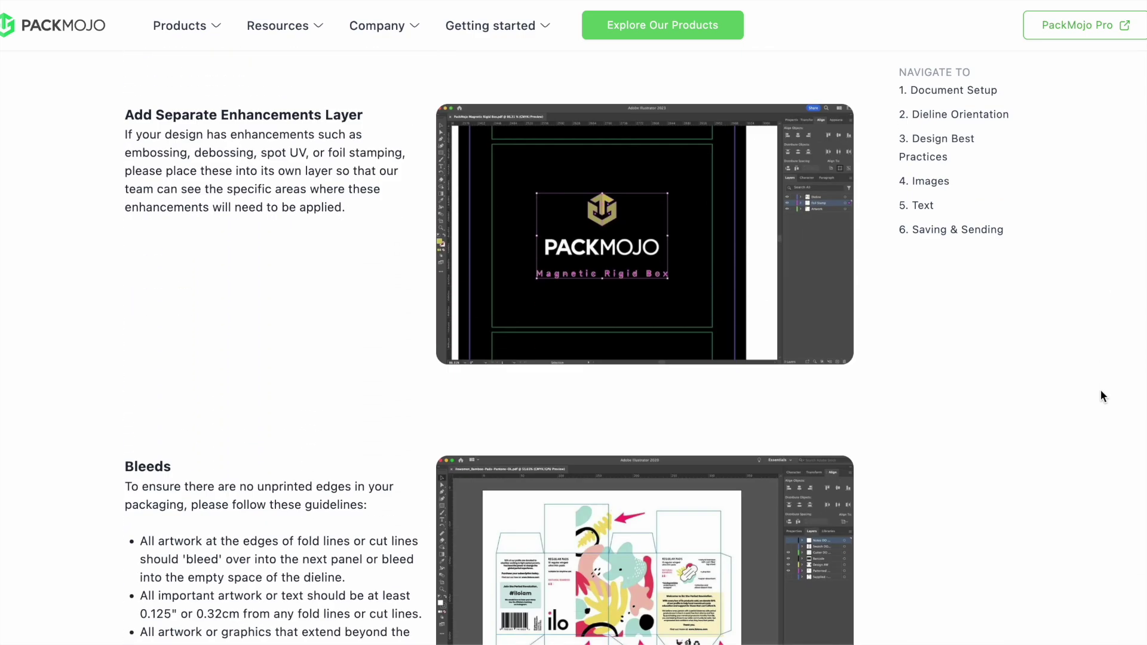
scroll(1100, 390, "down", 3)
scroll(1100, 390, "down", 4)
scroll(1100, 390, "down", 2)
scroll(1100, 390, "down", 5)
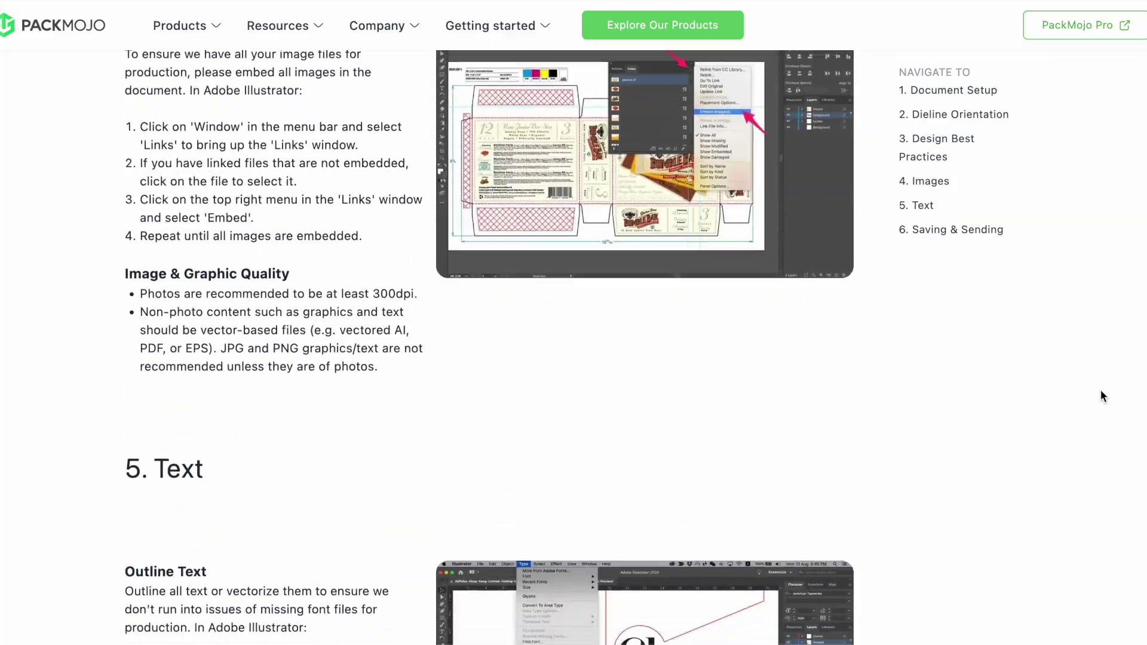